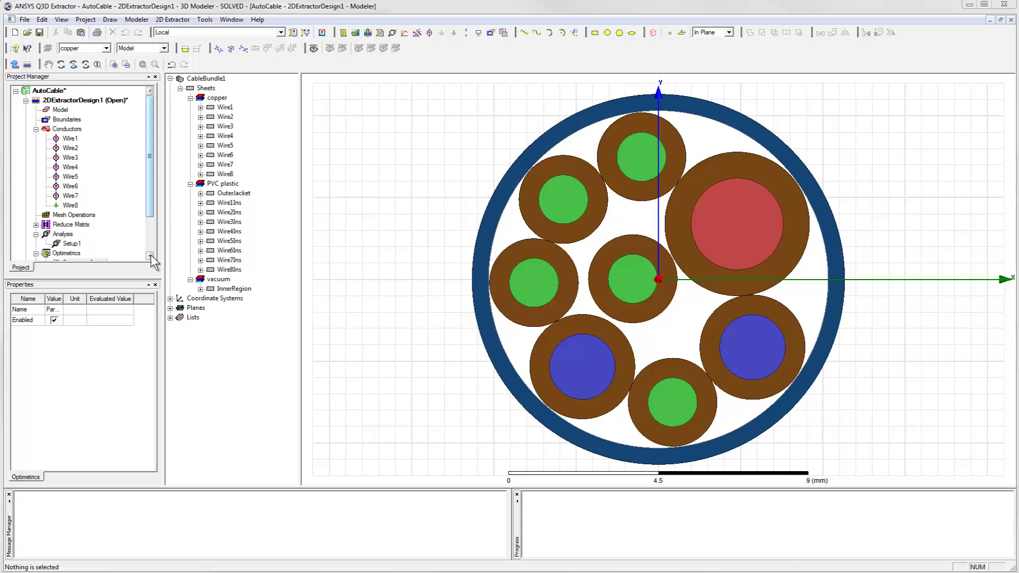
Start a new rectangular plot matrix report from the design's Results
left_click(151, 255)
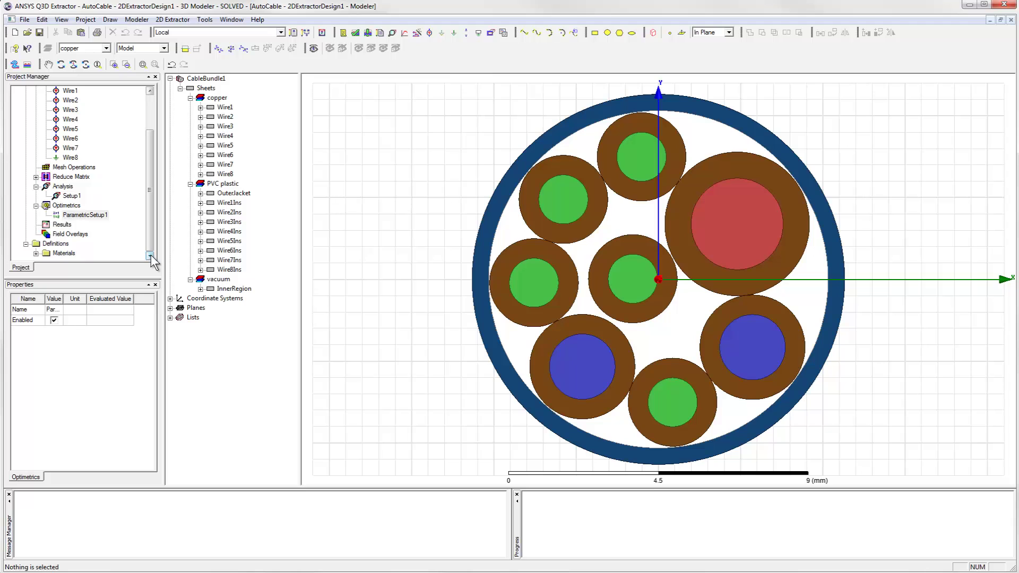
left_click(69, 224)
right_click(70, 224)
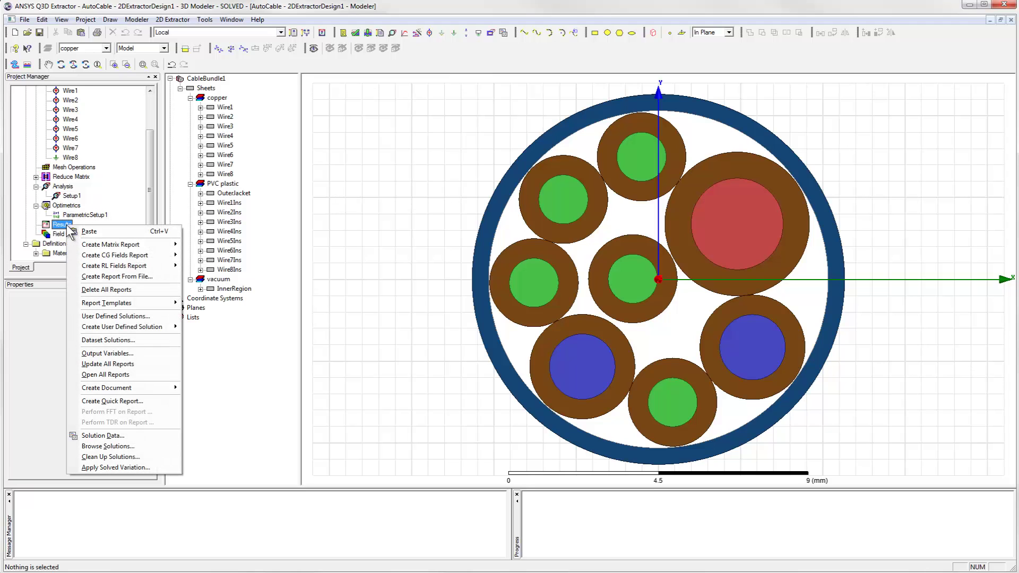
mouse_move(144, 246)
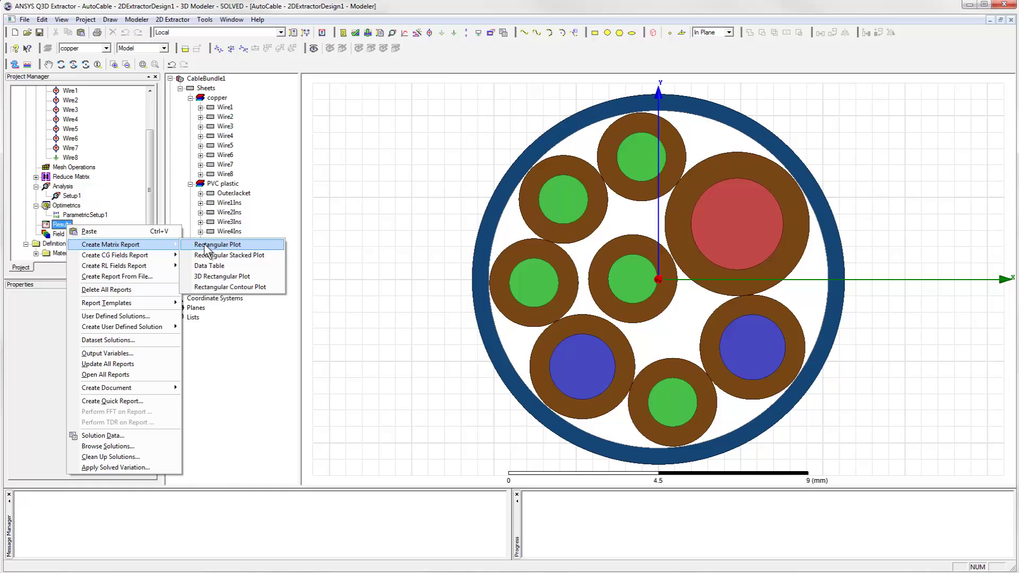
left_click(207, 245)
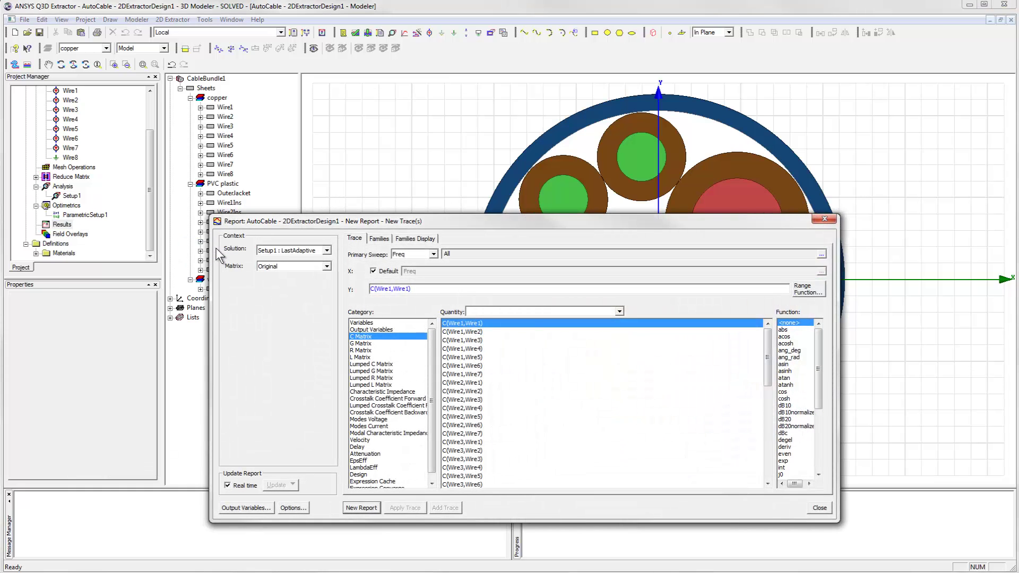
Set the trace to L Matrix L(Wire1,Wire2) with $seedVal as the primary sweep
left_click(359, 357)
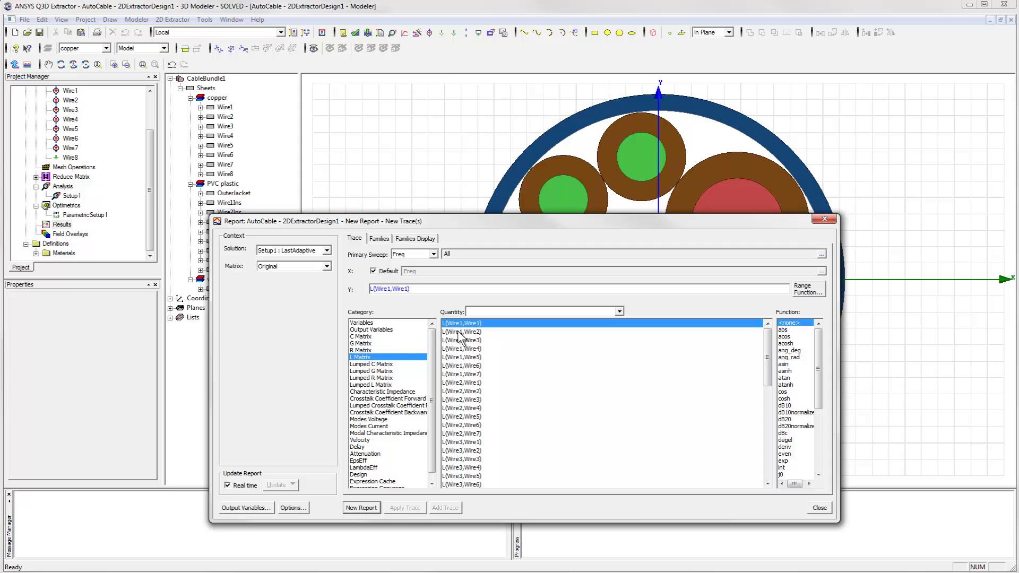
left_click(457, 331)
left_click(433, 254)
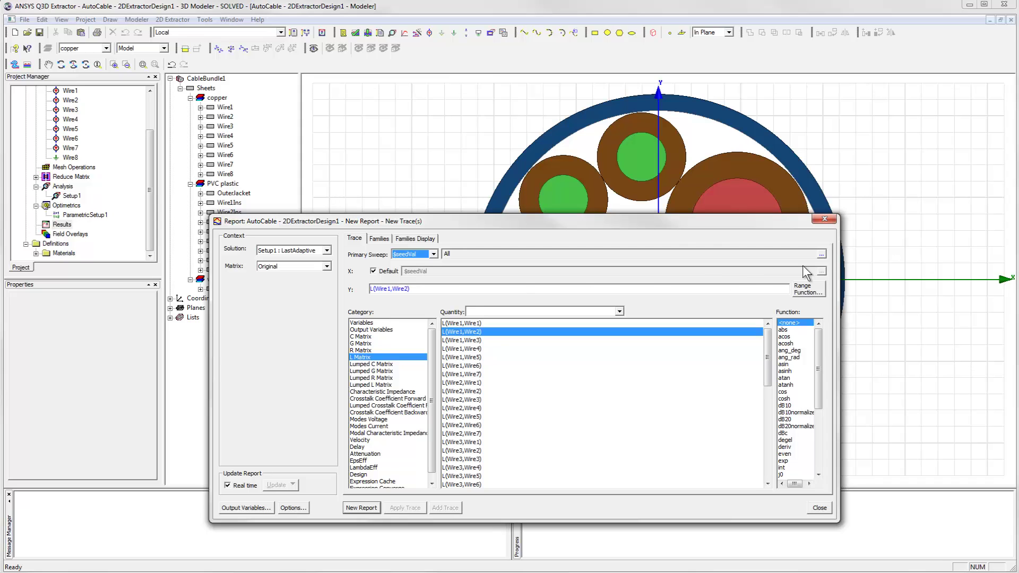
left_click(823, 253)
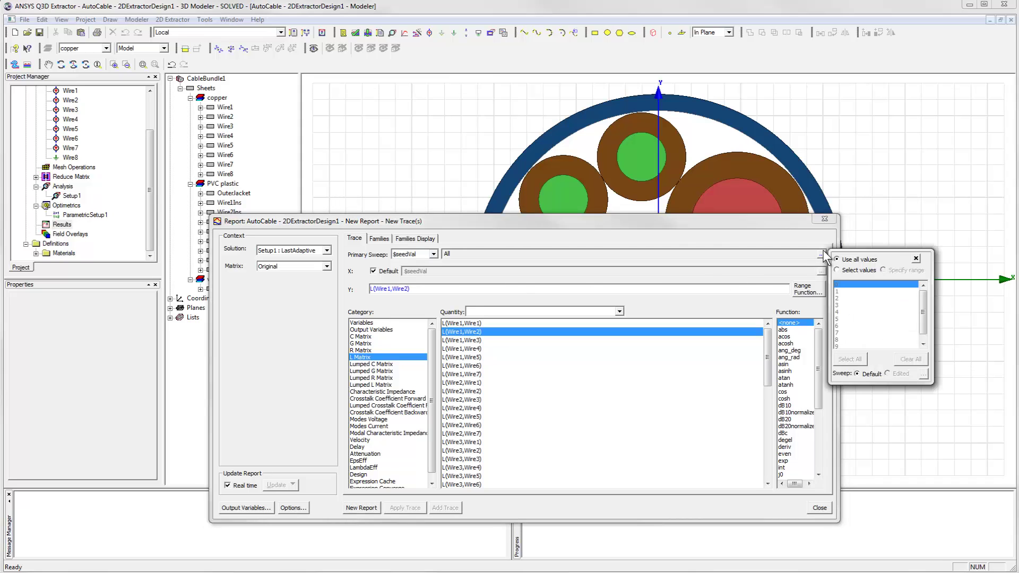
left_click(916, 259)
left_click(379, 239)
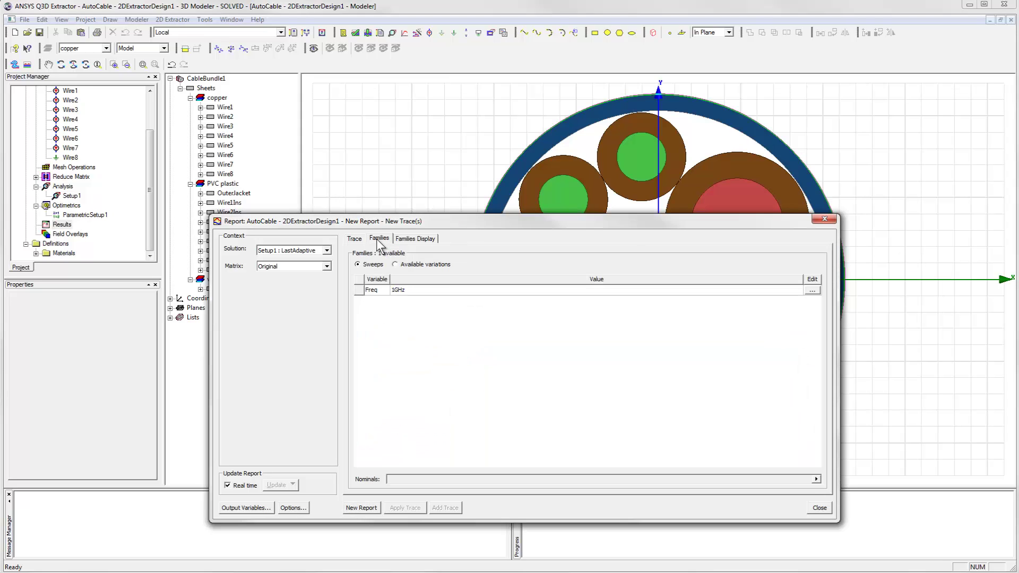
left_click(360, 241)
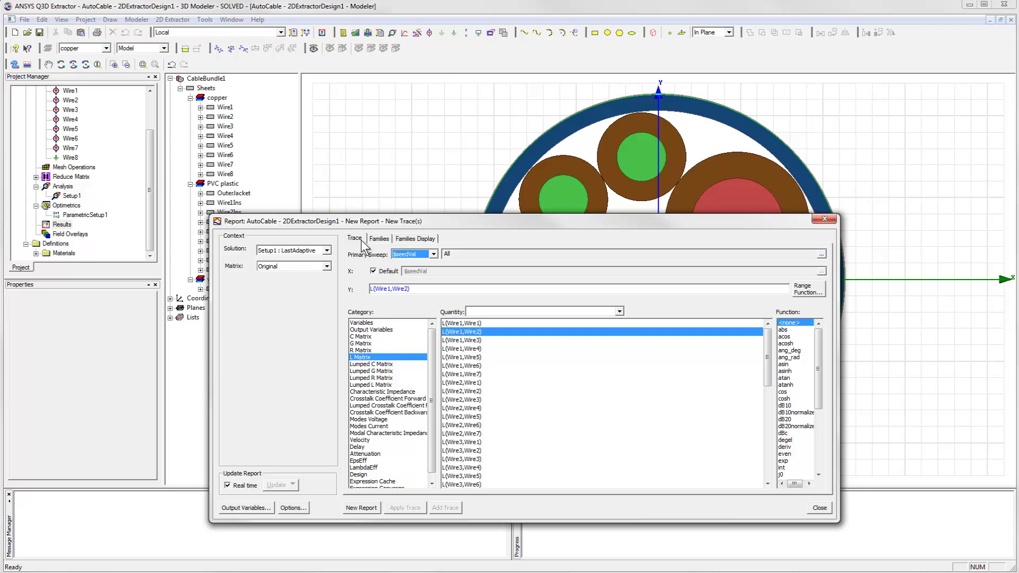
Create the L(Wire1,Wire2) vs $seedVal report and close the dialog to display XY Plot 1
left_click(361, 508)
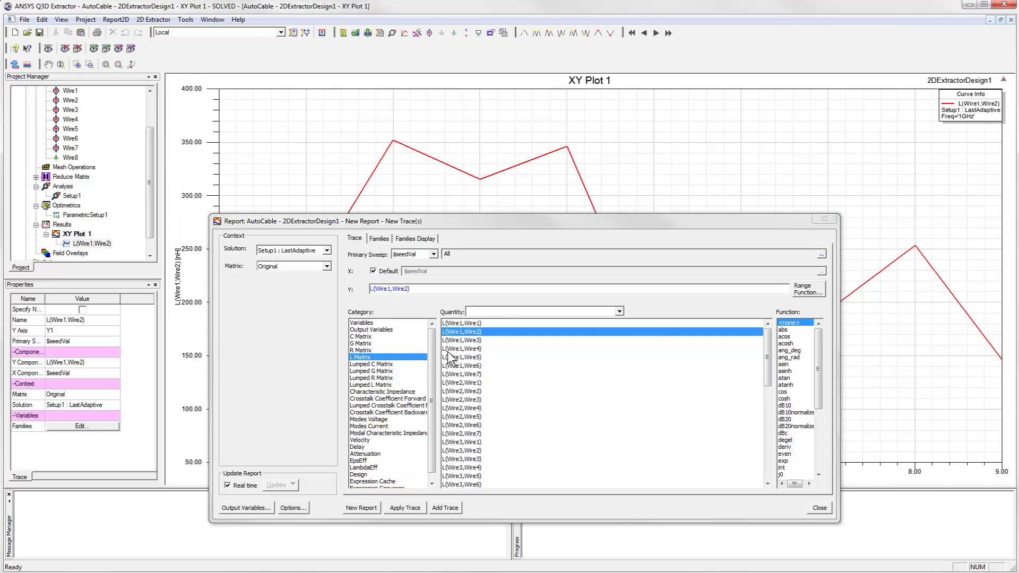
left_click(820, 508)
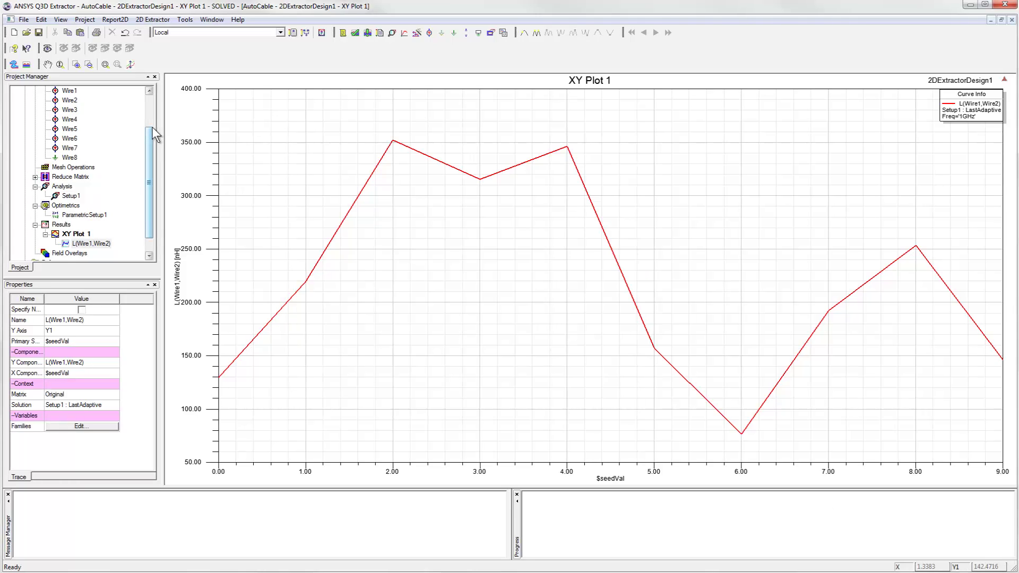
Return to the cable modeler and choose its drawing for a layout animation
left_click(150, 92)
left_click(150, 93)
left_click(150, 93)
left_click(150, 93)
left_click(150, 92)
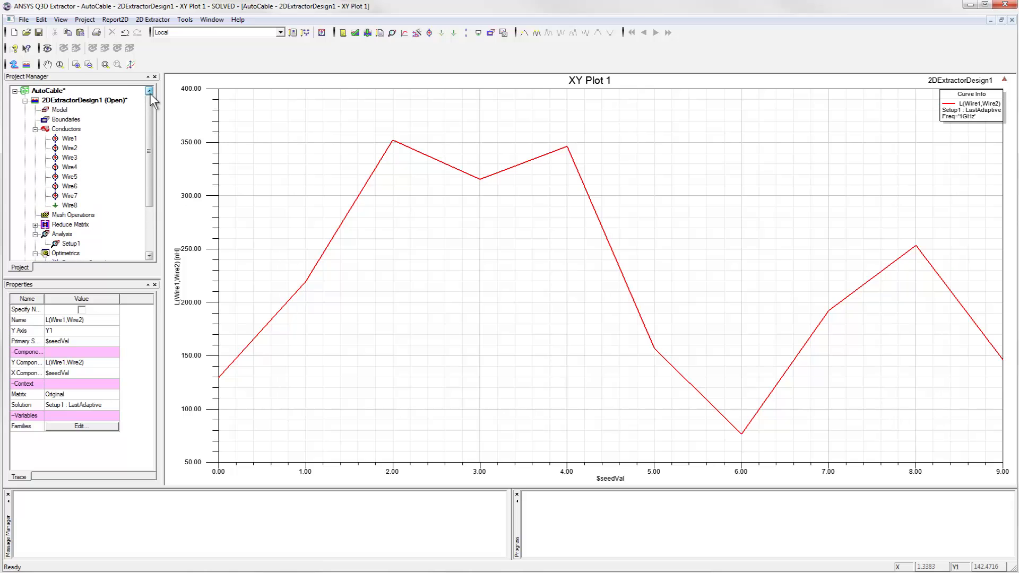
double_click(116, 101)
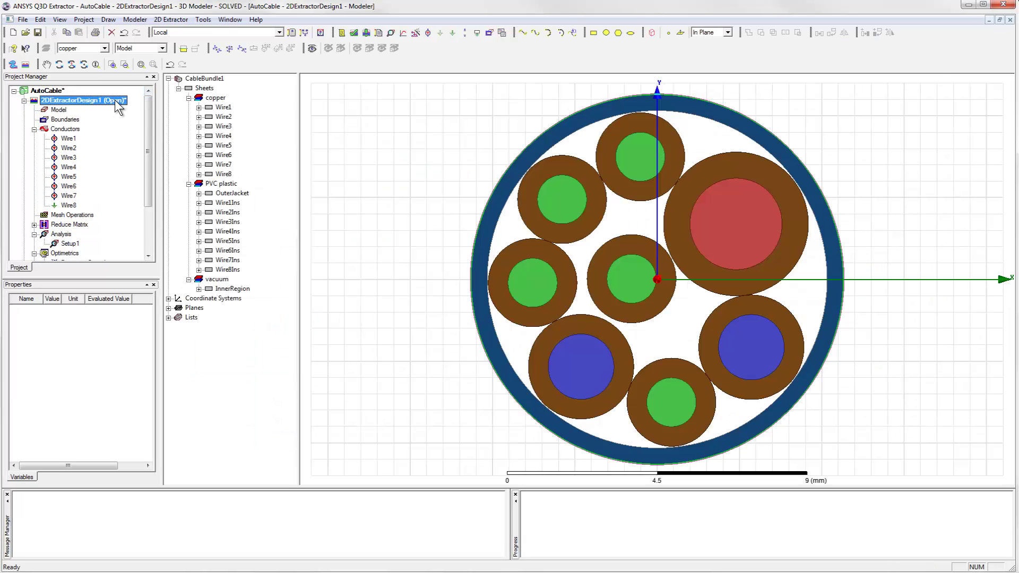
right_click(118, 104)
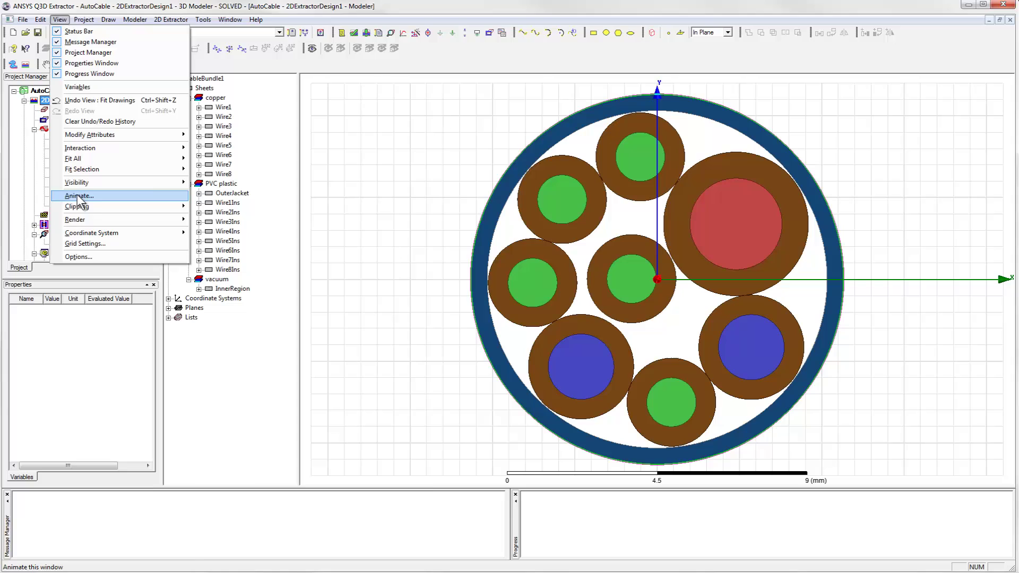
left_click(109, 200)
left_click_drag(484, 237, 372, 190)
left_click(369, 216)
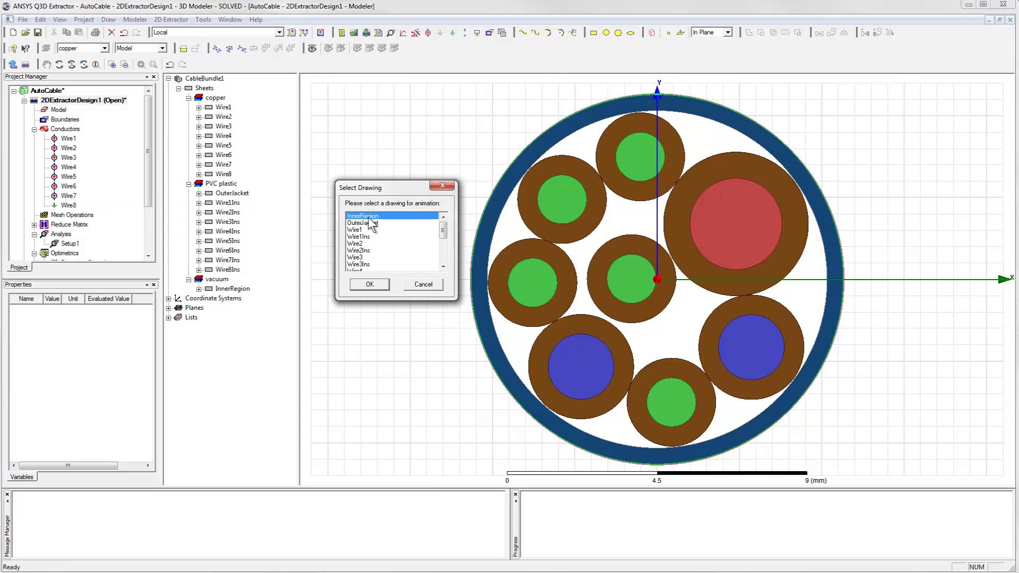
left_click(370, 285)
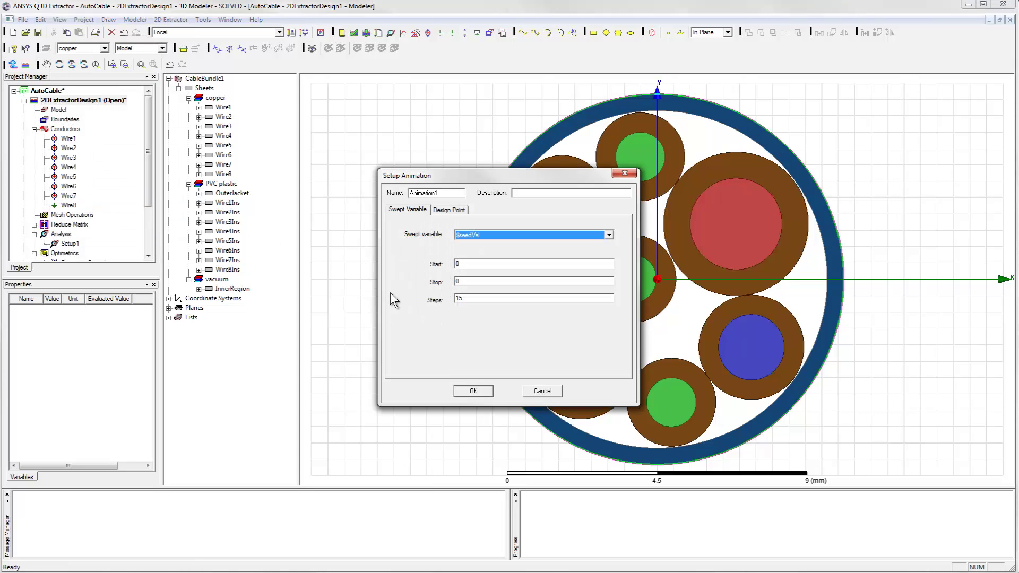
Enter 1 as the animation Stop value and generate the $seedVal frames
double_click(468, 281)
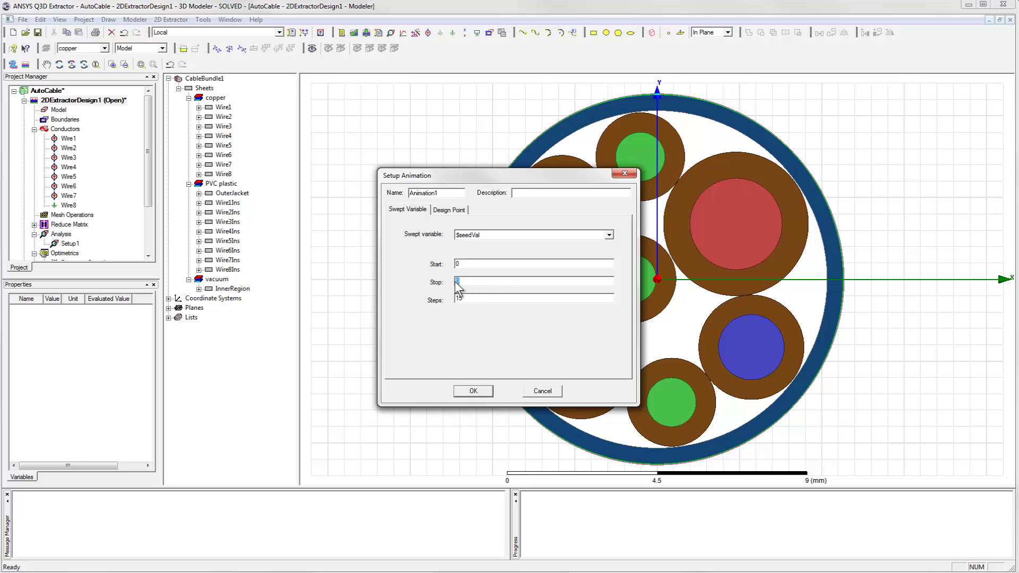
type("1")
key("Return")
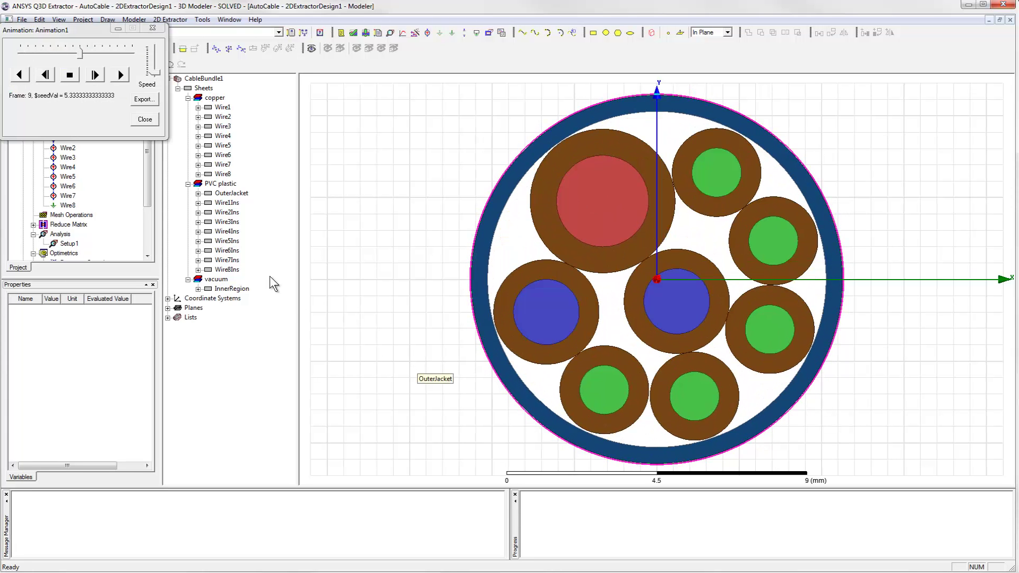
Raise the Animation1 playback speed with the Speed slider, then close the player
left_click(156, 75)
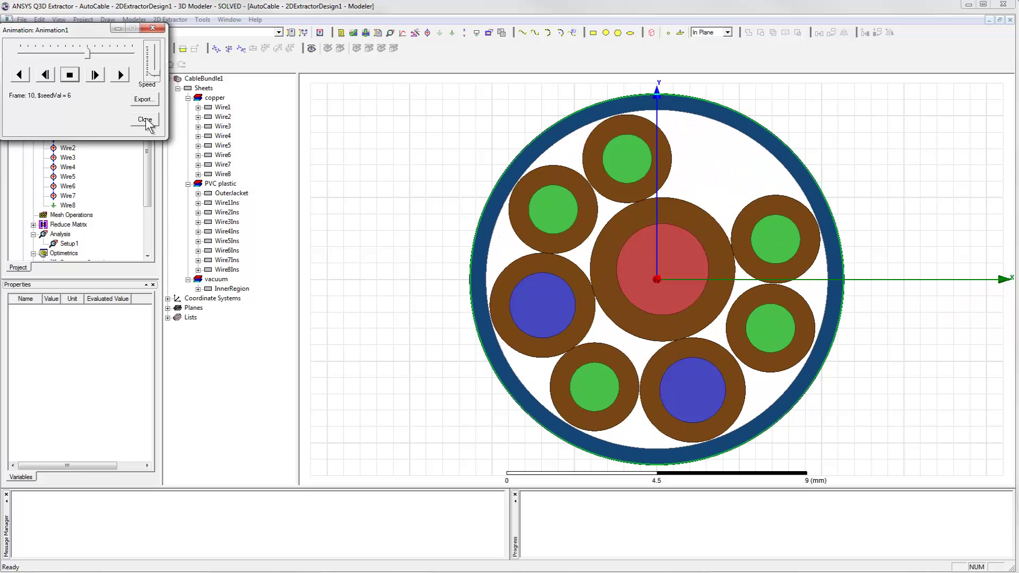
left_click(162, 80)
left_click_drag(161, 79, 159, 66)
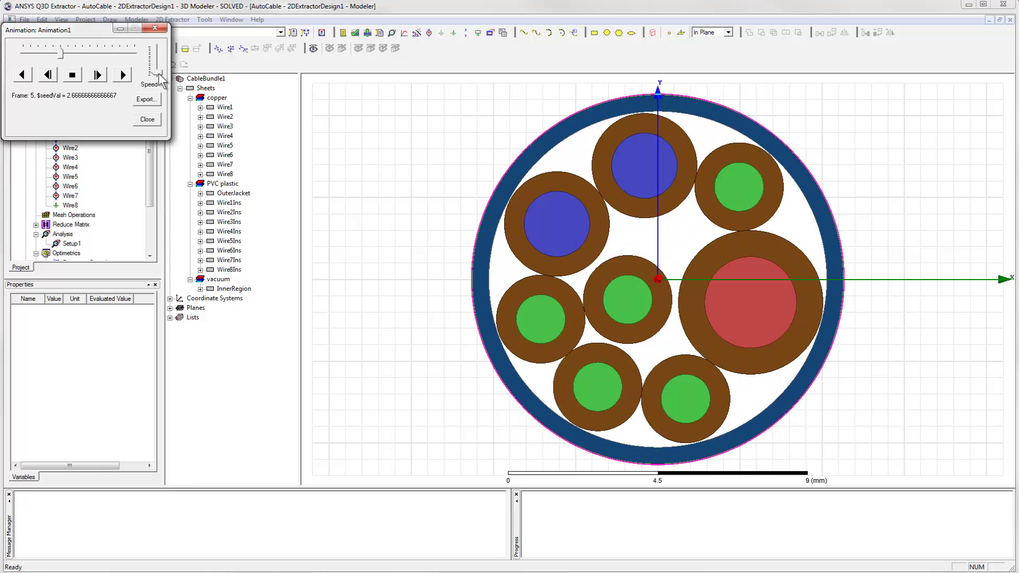
left_click(145, 120)
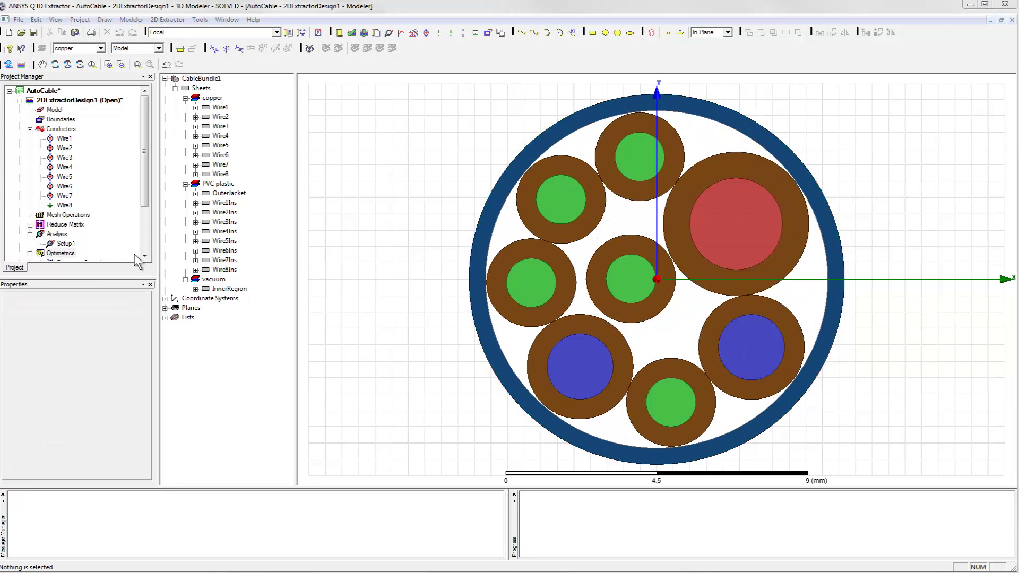
Select Wire1 and Wire2 together in the model tree
left_click(145, 256)
left_click(145, 256)
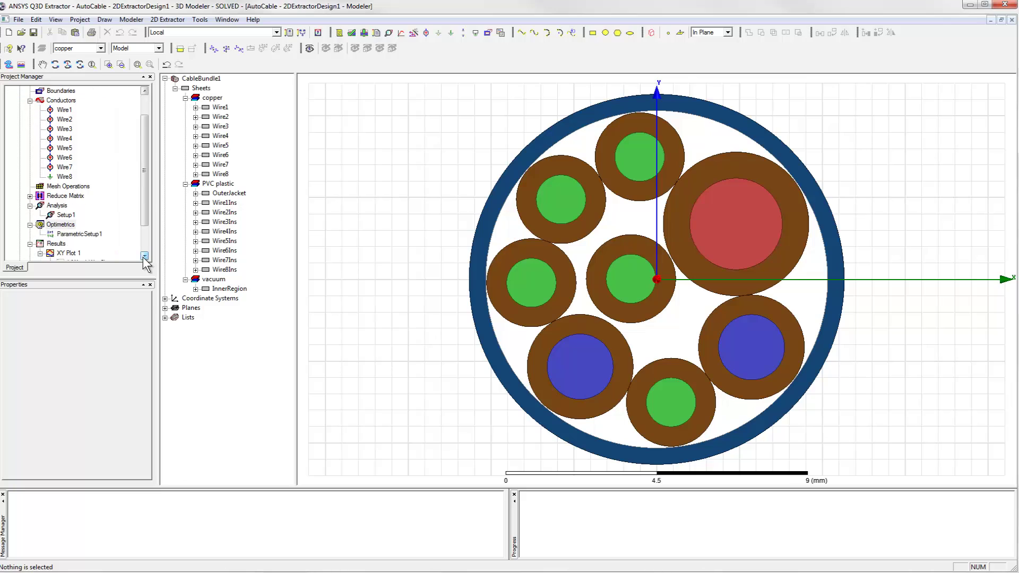
left_click(144, 256)
left_click(144, 257)
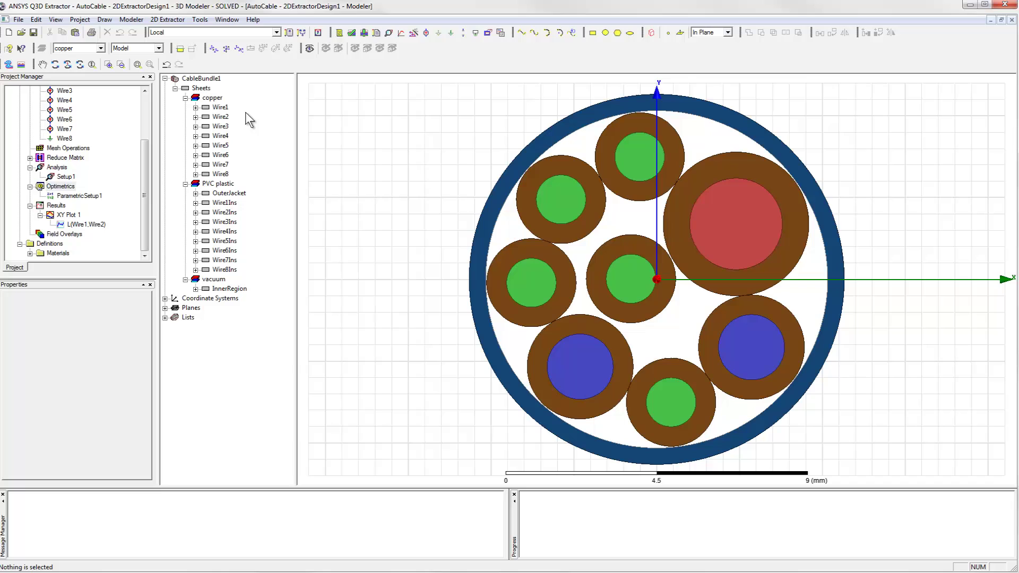
left_click(220, 107)
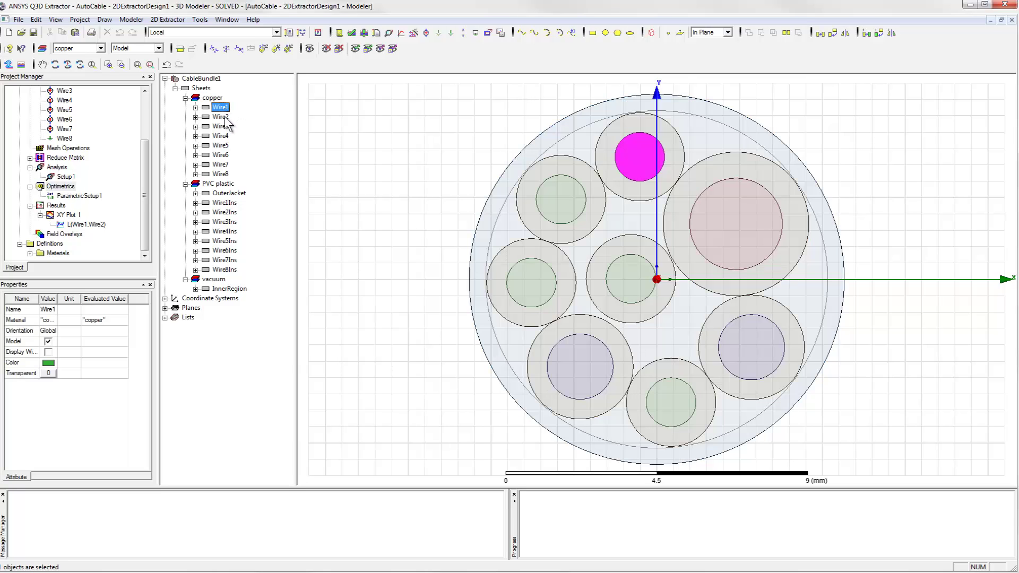
left_click(221, 117, "ctrl")
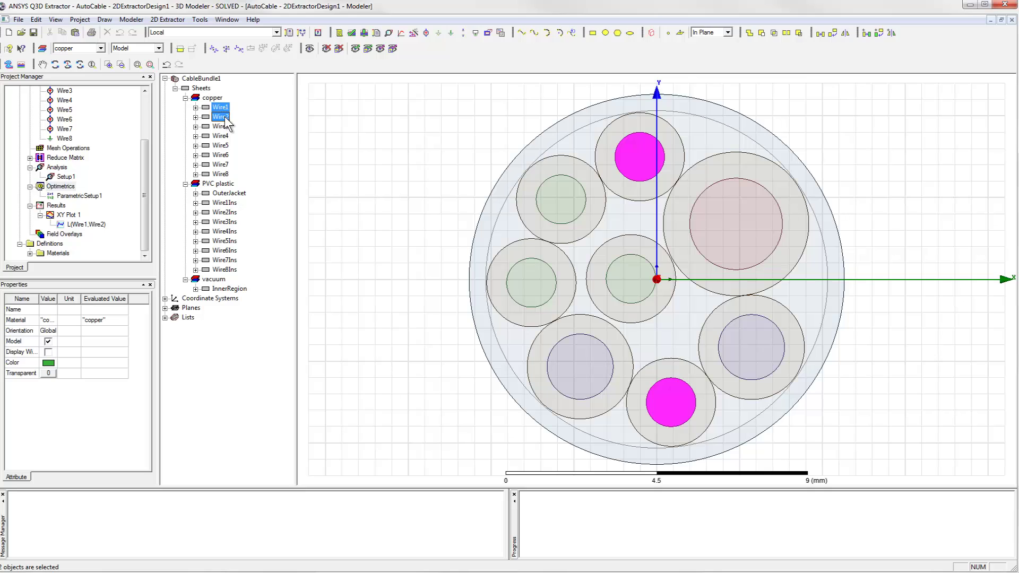
Open the Optimetrics parametric results and apply variation 3 ($seedVal 2) to the cable
right_click(66, 187)
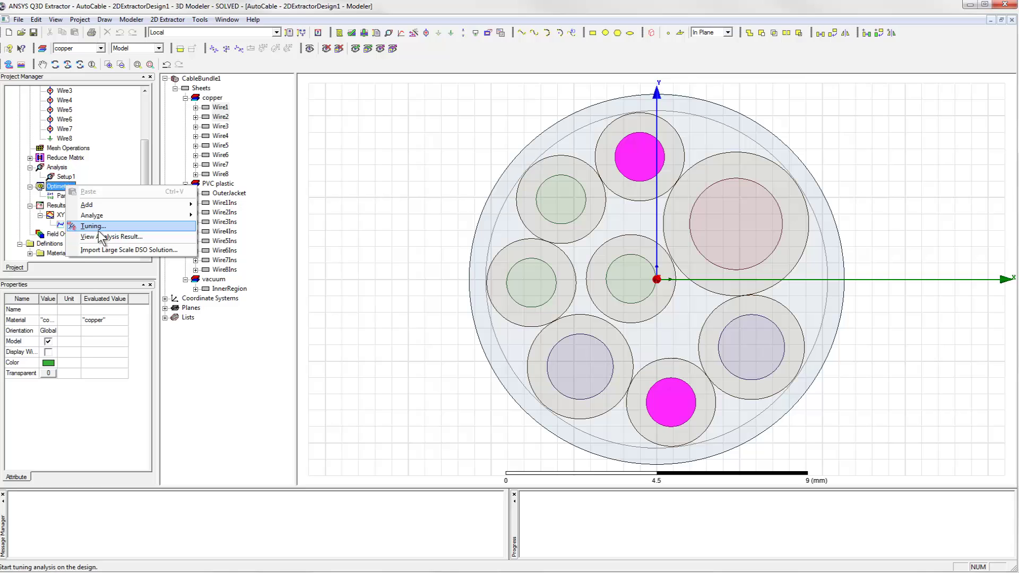
left_click(109, 238)
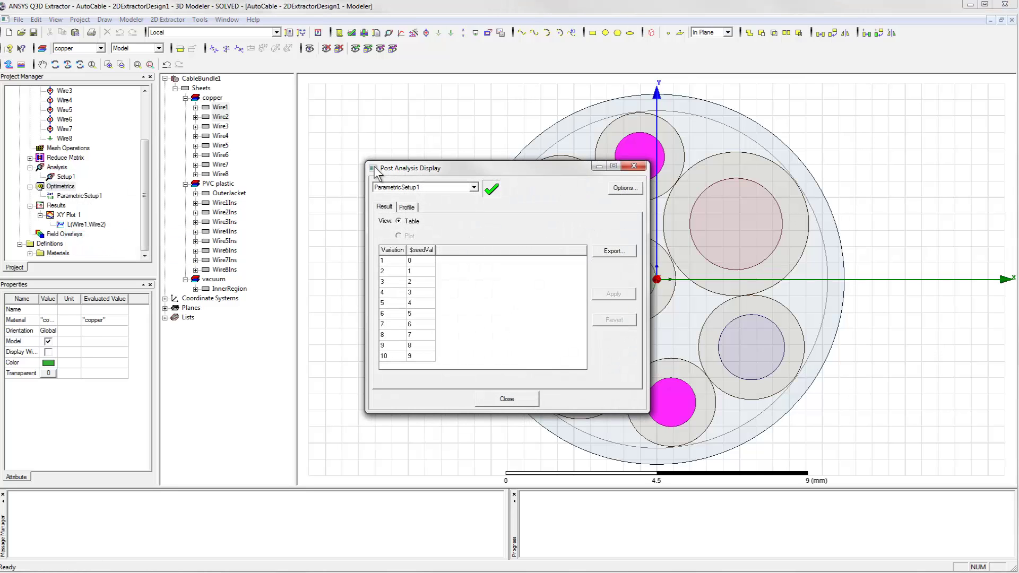
left_click_drag(401, 173, 119, 154)
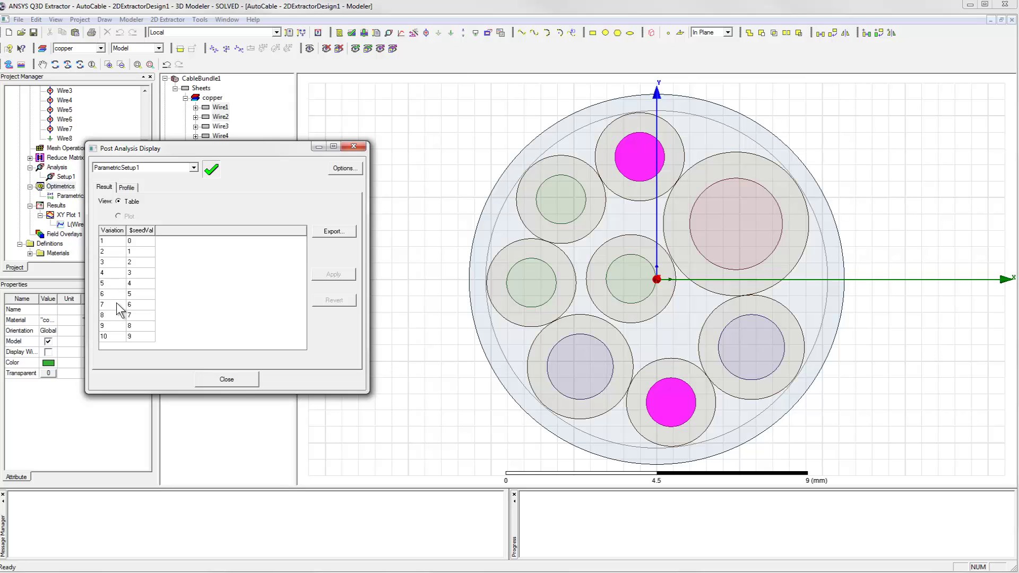
left_click(115, 261)
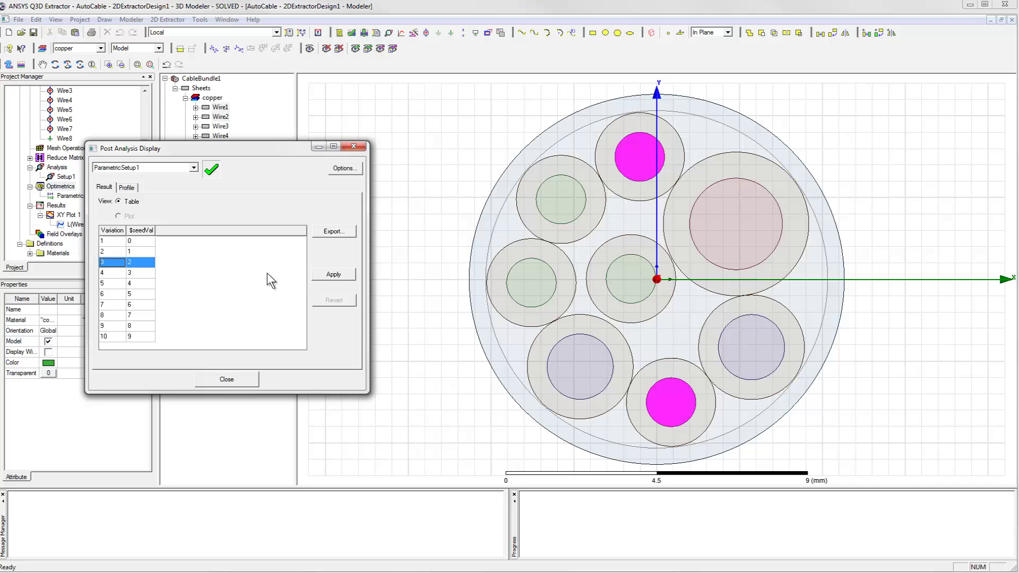
left_click(333, 275)
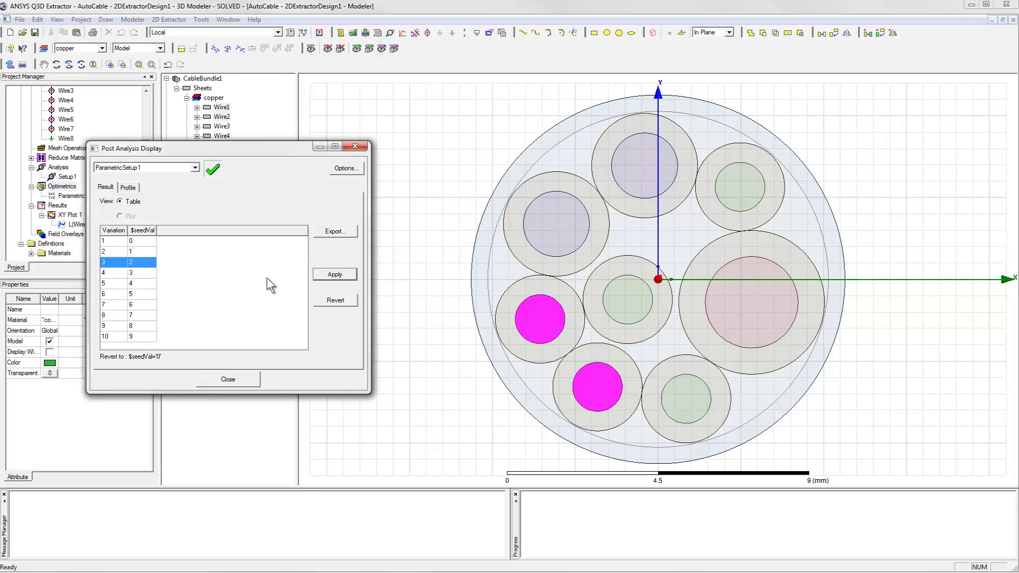
Select variation 7 ($seedVal 6) and apply it to the cable model
left_click(114, 304)
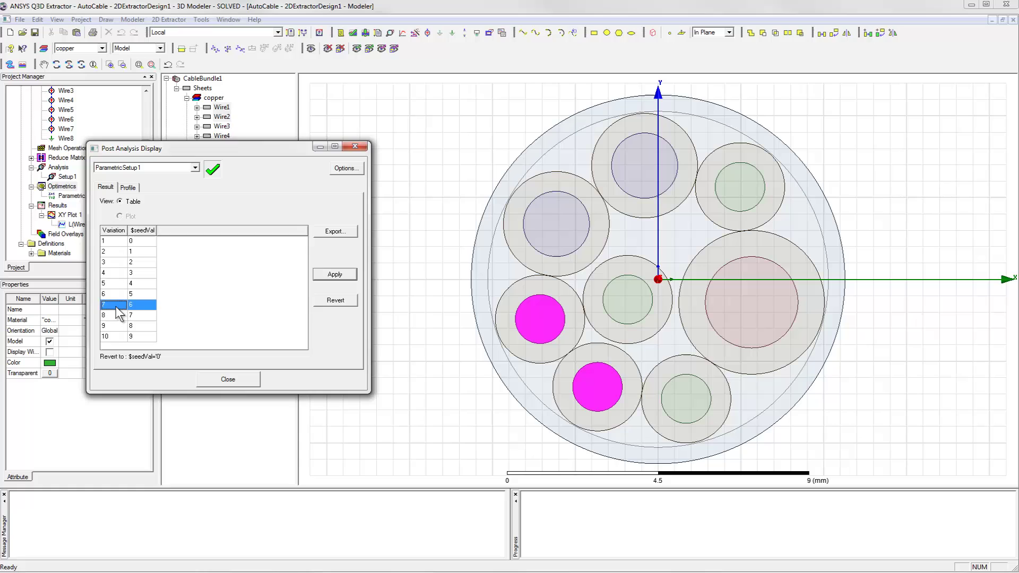
left_click(327, 276)
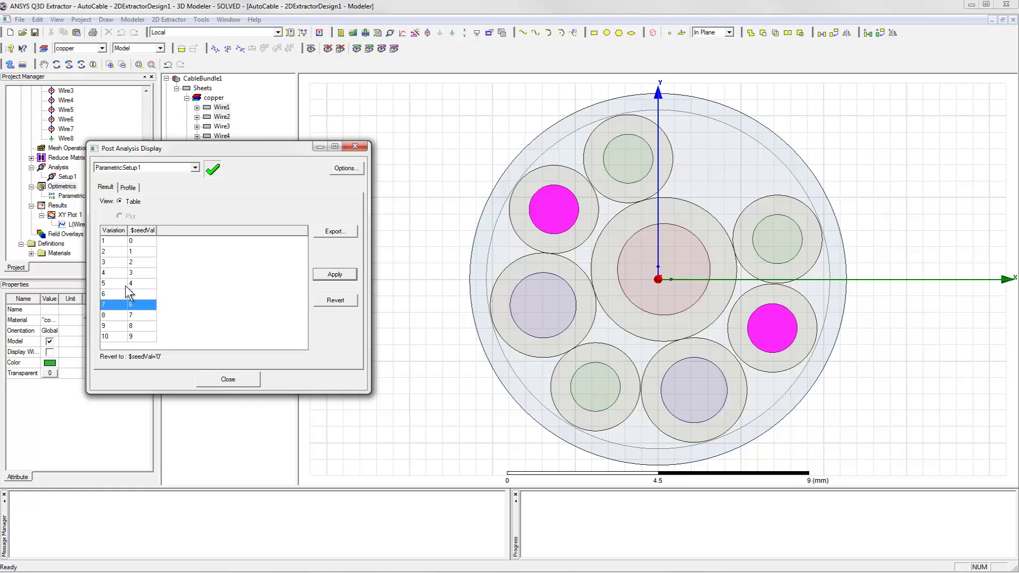
Reapply variation 3 ($seedVal 2), close Post Analysis Display, and deselect the wires
left_click(119, 262)
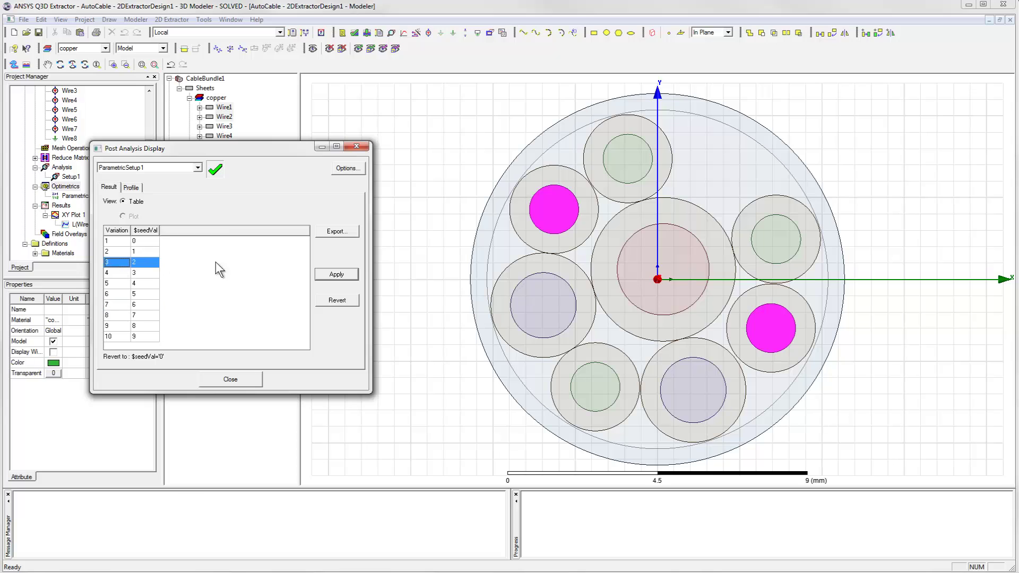
left_click(338, 277)
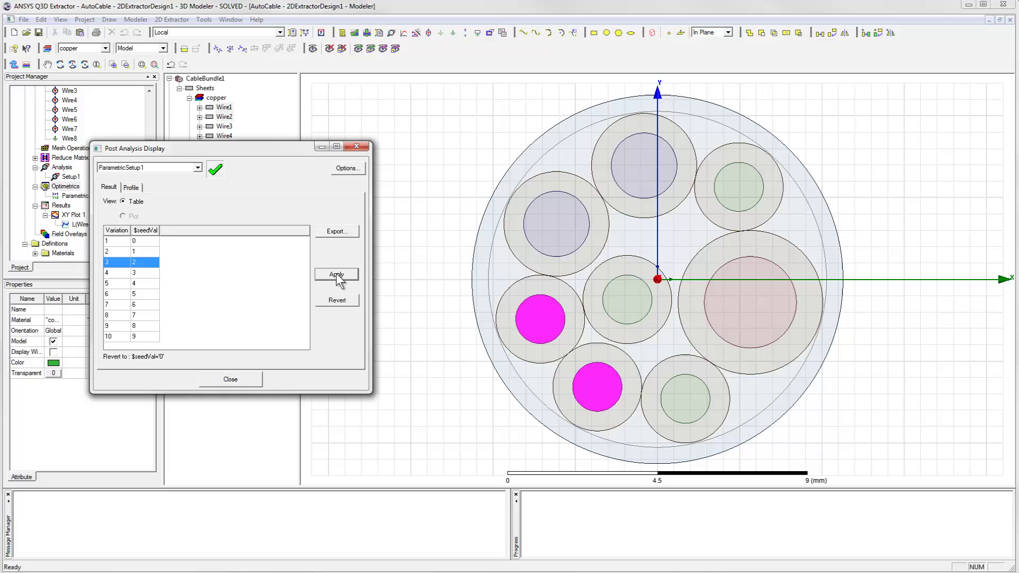
left_click(212, 378)
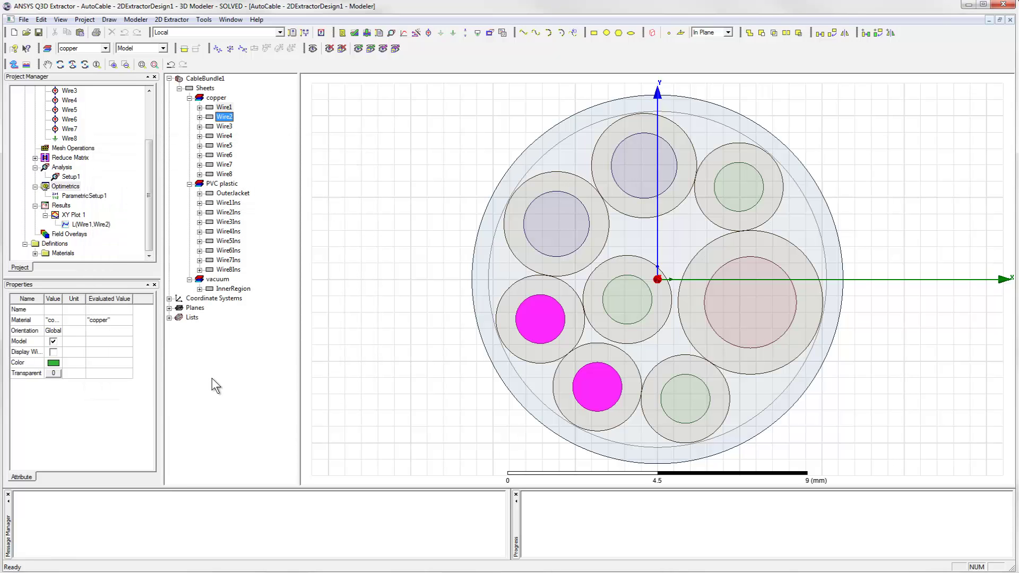
left_click(327, 304)
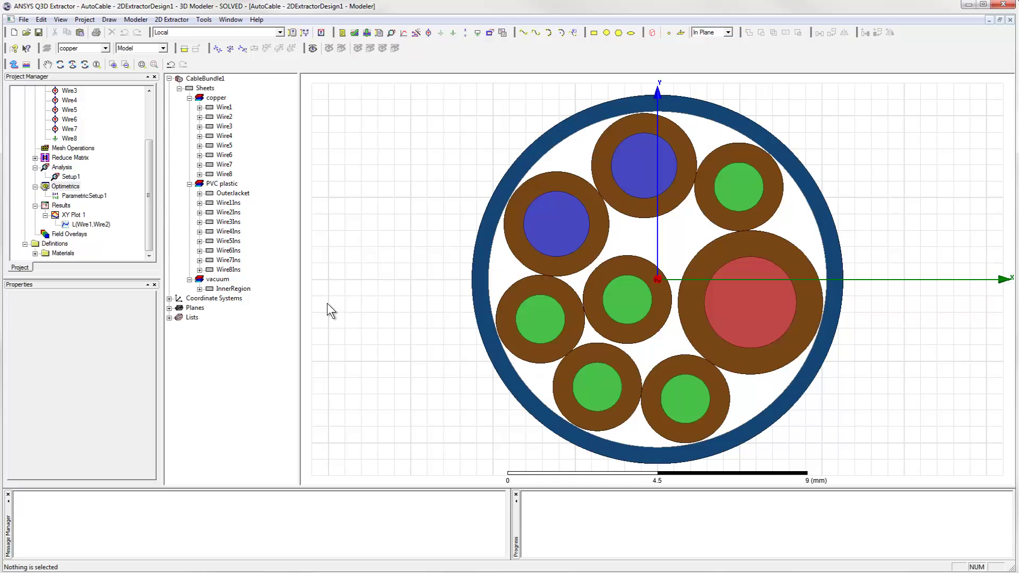